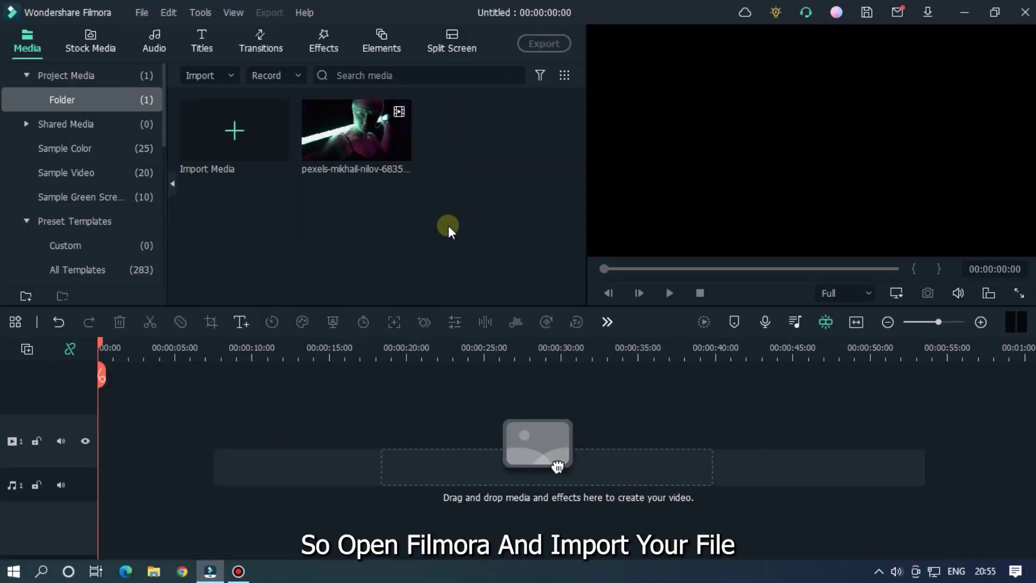
- Add the neon portrait clip to the video track, keep the 1920 x 1080 60fps settings, and move the playhead to about 3 seconds
mouse_move(404, 125)
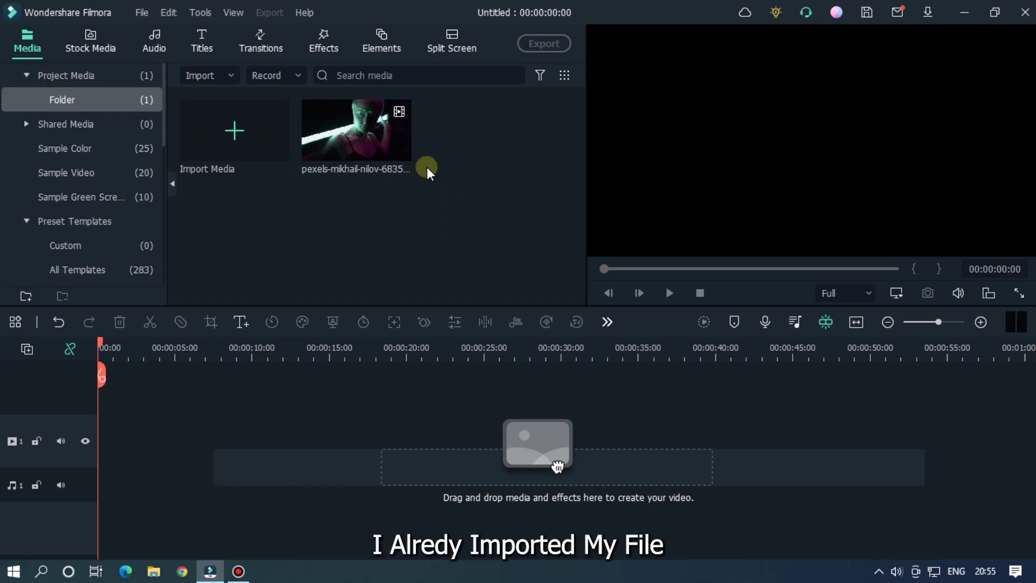
left_click_drag(402, 142, 102, 464)
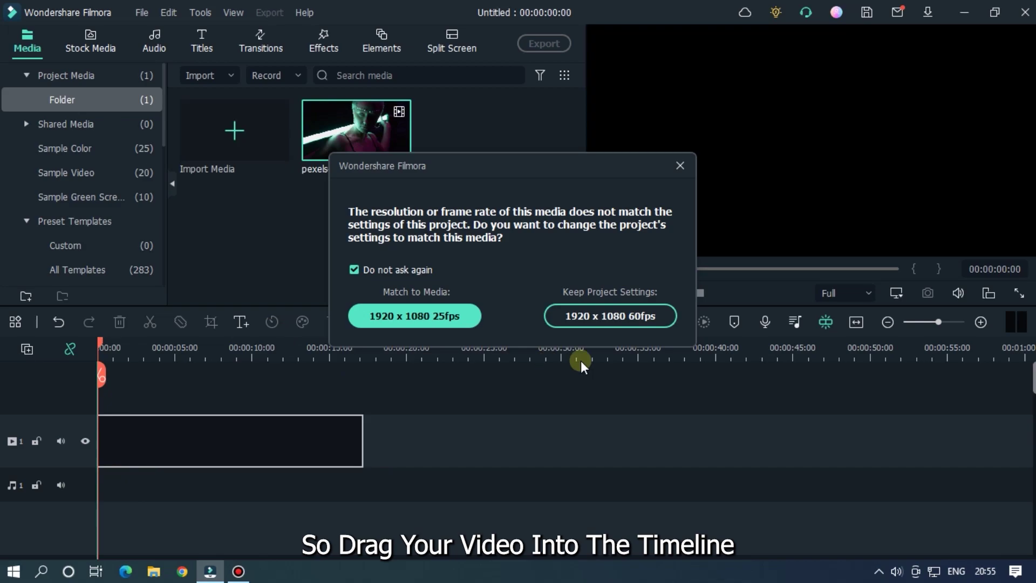
left_click(626, 333)
scroll(343, 351, "up", 5)
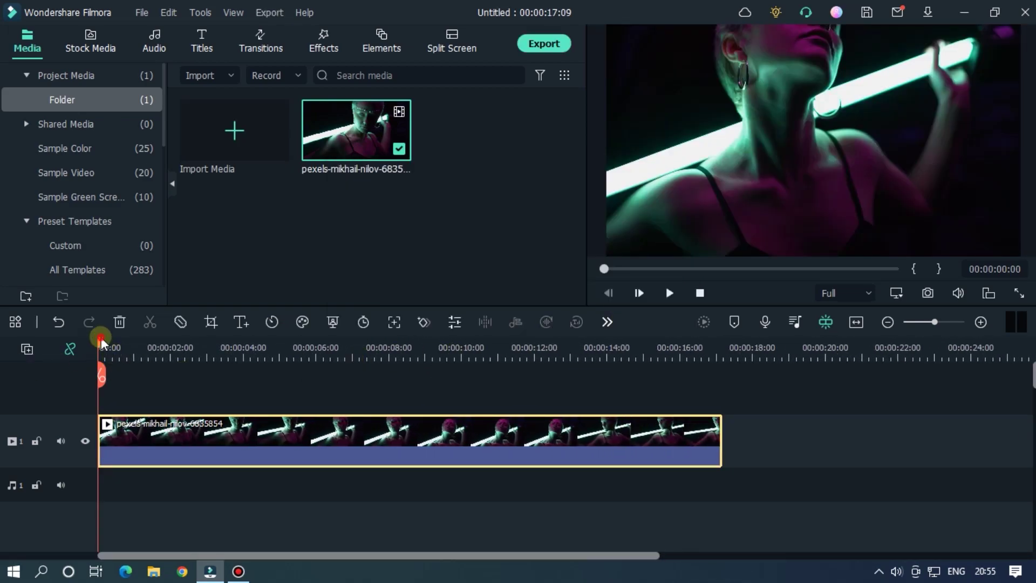
left_click_drag(101, 341, 229, 345)
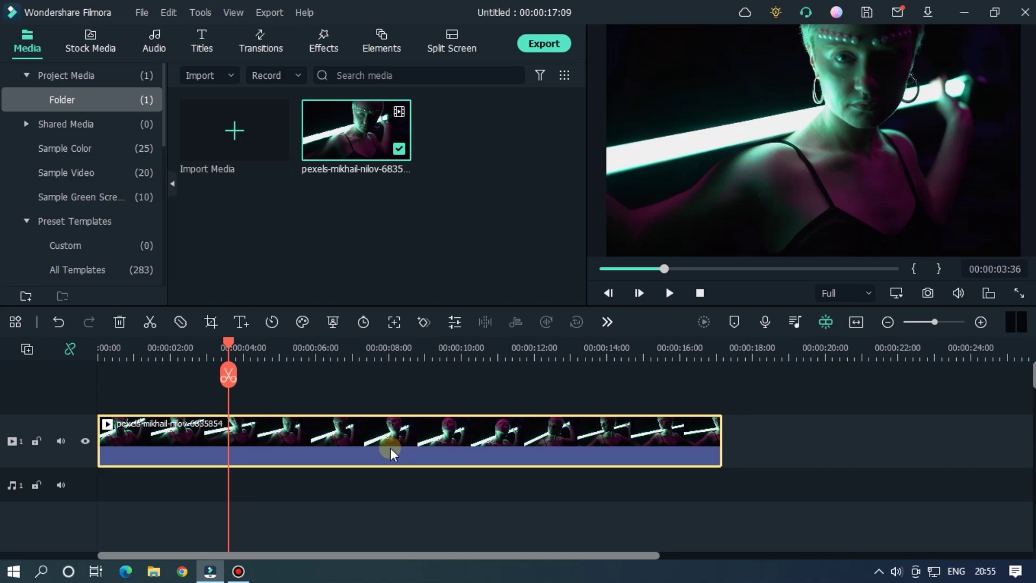
- Raise the clip's Tone saturation to 100 and contrast to 40
double_click(358, 440)
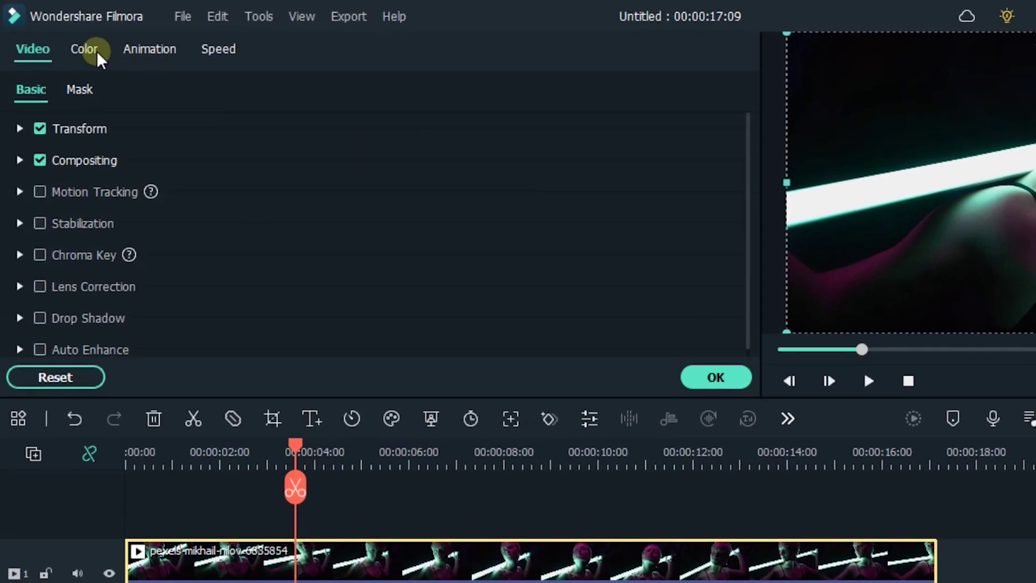
left_click(86, 50)
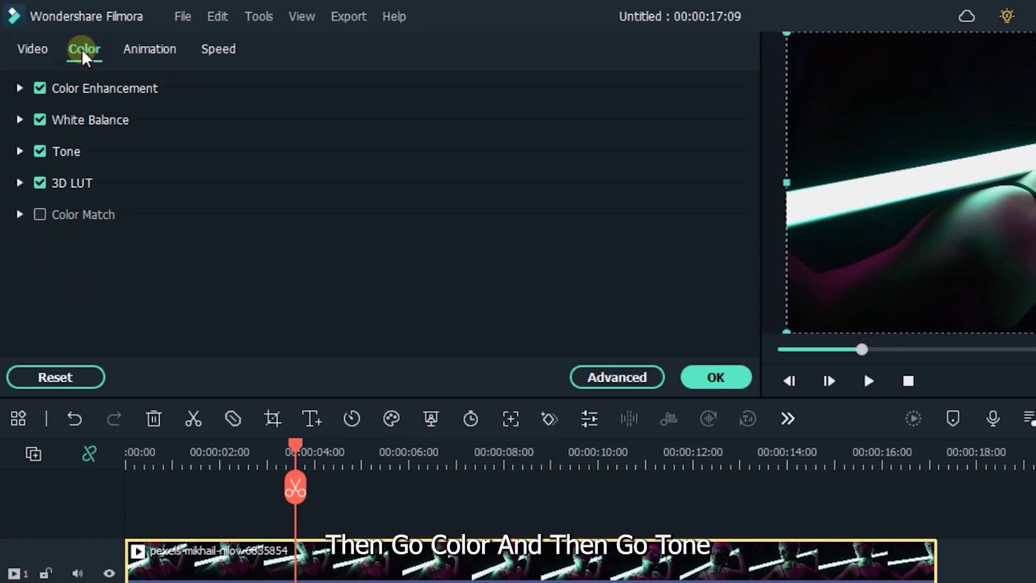
left_click(19, 152)
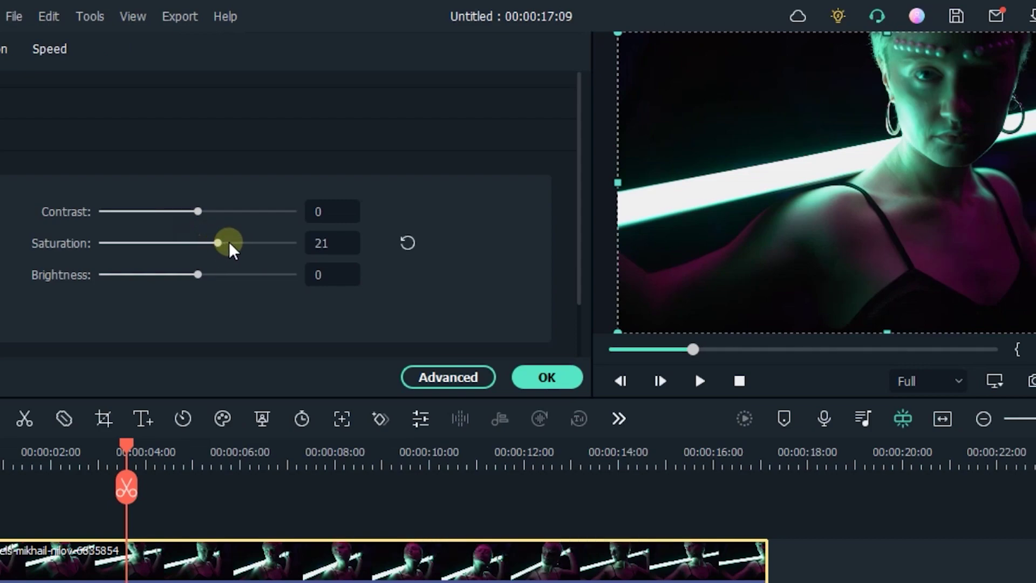
left_click_drag(230, 244, 327, 247)
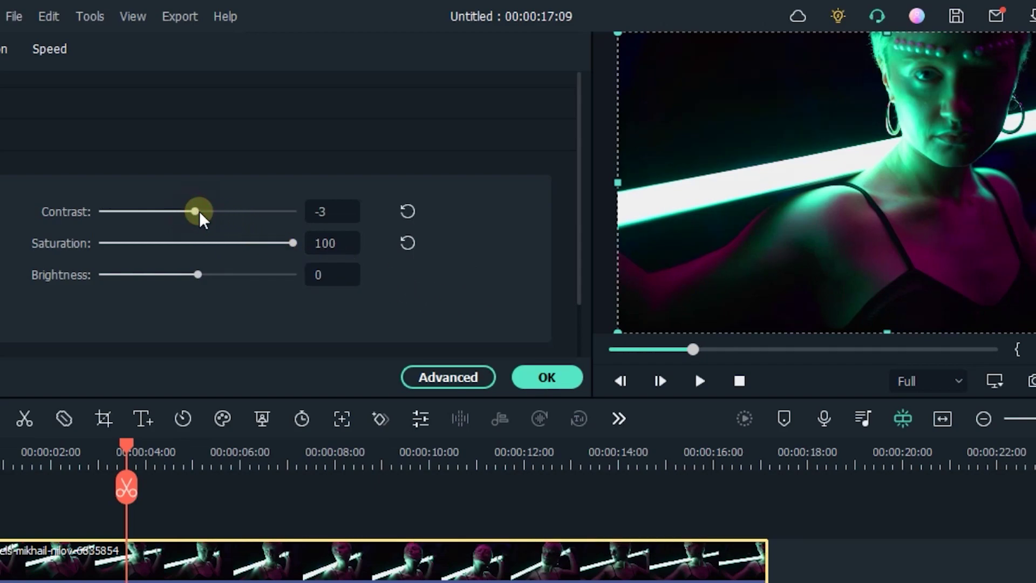
left_click_drag(200, 214, 238, 214)
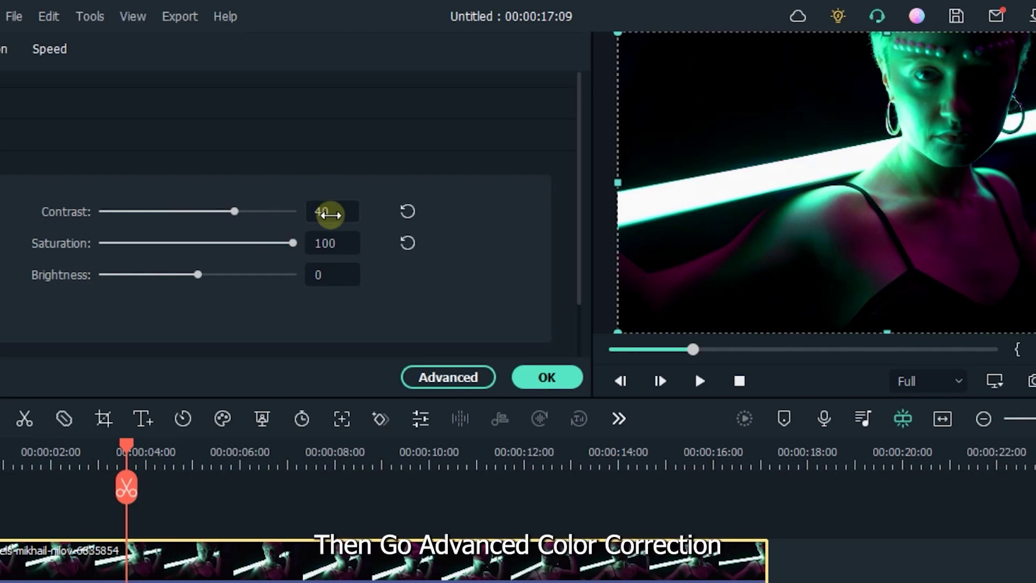
left_click(223, 424)
- In Advanced Color Correction, set Light to Highlights 12, Shadows 3, Whites 5 and Blacks 2
left_click(251, 451)
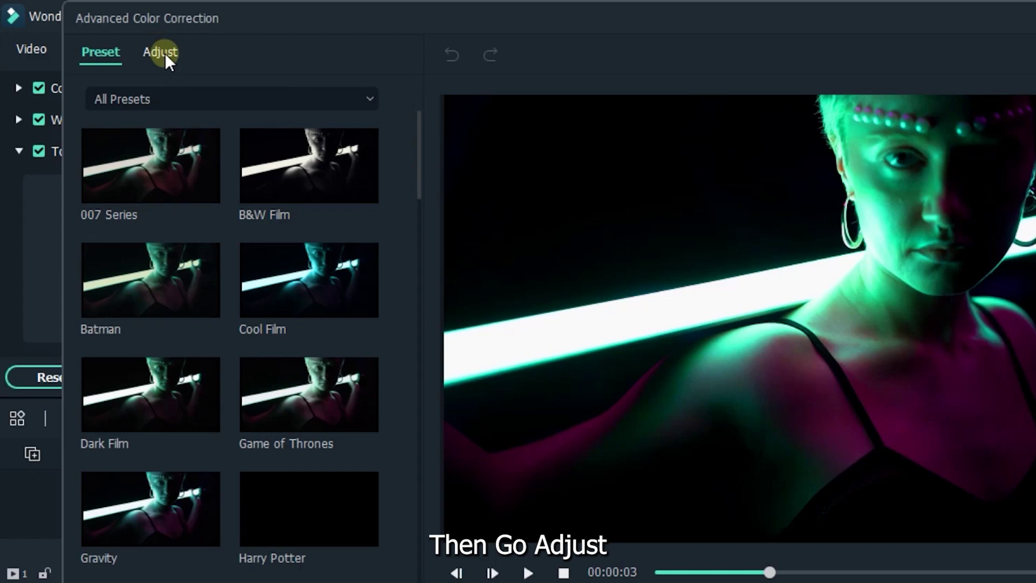
left_click(6, 52)
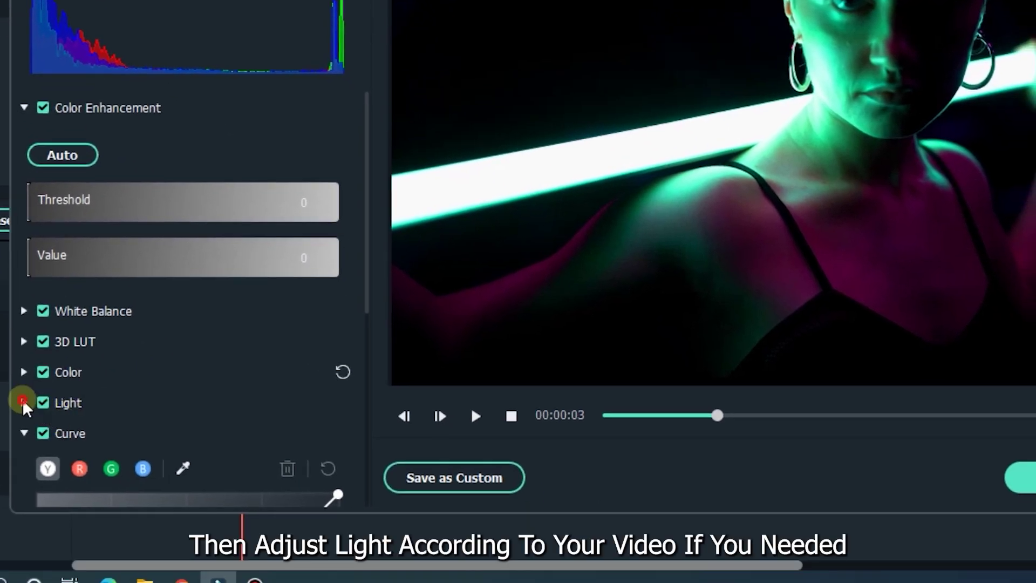
left_click(76, 560)
scroll(364, 281, "down", 1)
scroll(305, 259, "down", 2)
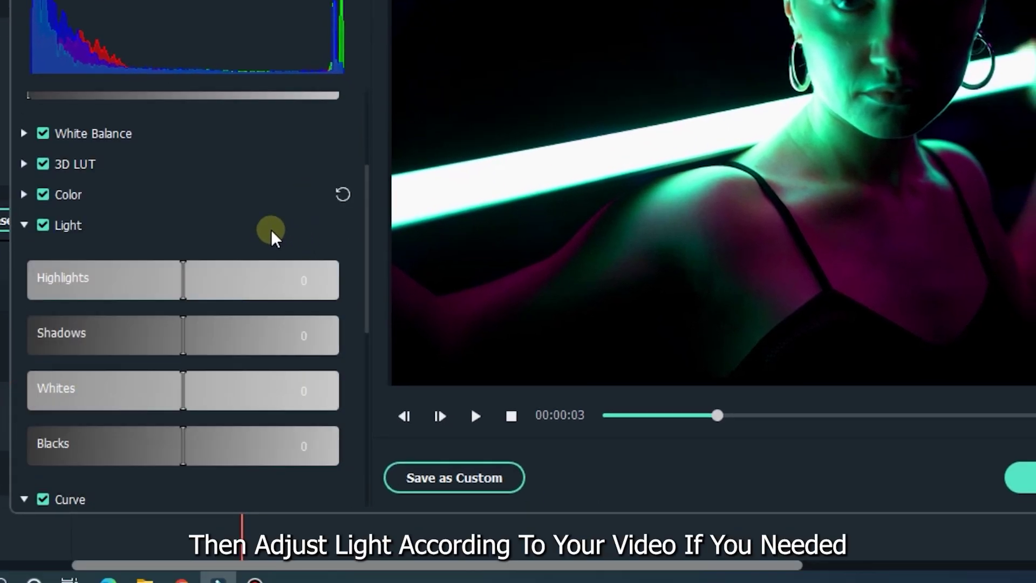
left_click_drag(216, 286, 204, 286)
left_click_drag(197, 348, 196, 348)
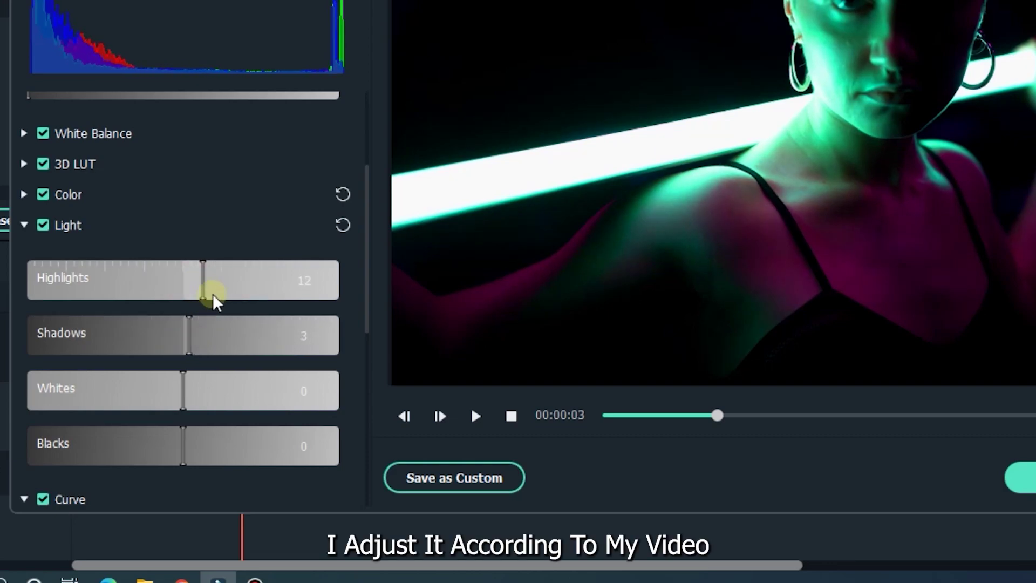
left_click_drag(167, 386, 192, 389)
left_click_drag(191, 448, 188, 447)
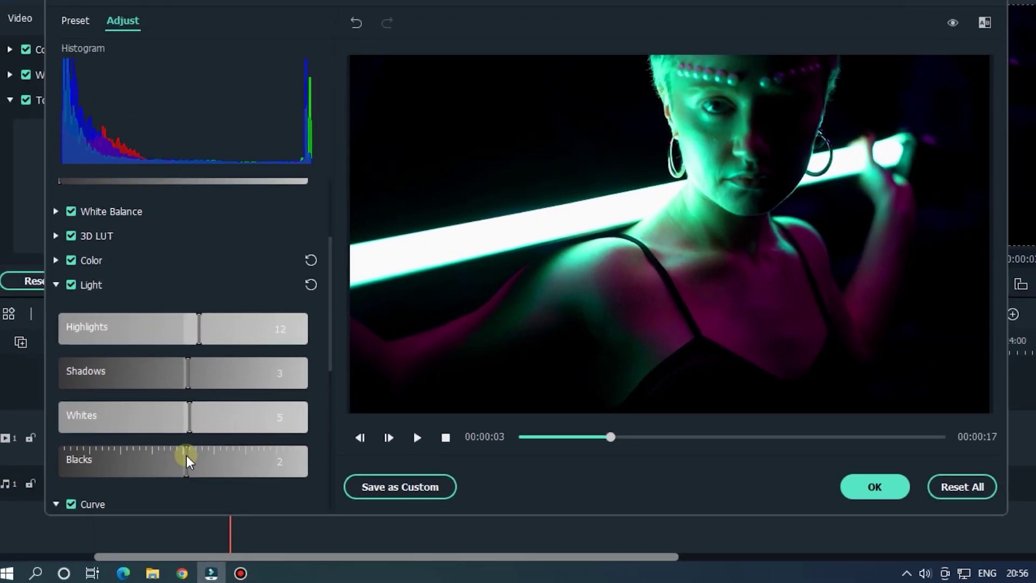
- Compare the corrected look against the original, then apply and confirm the color correction
left_click(924, 43)
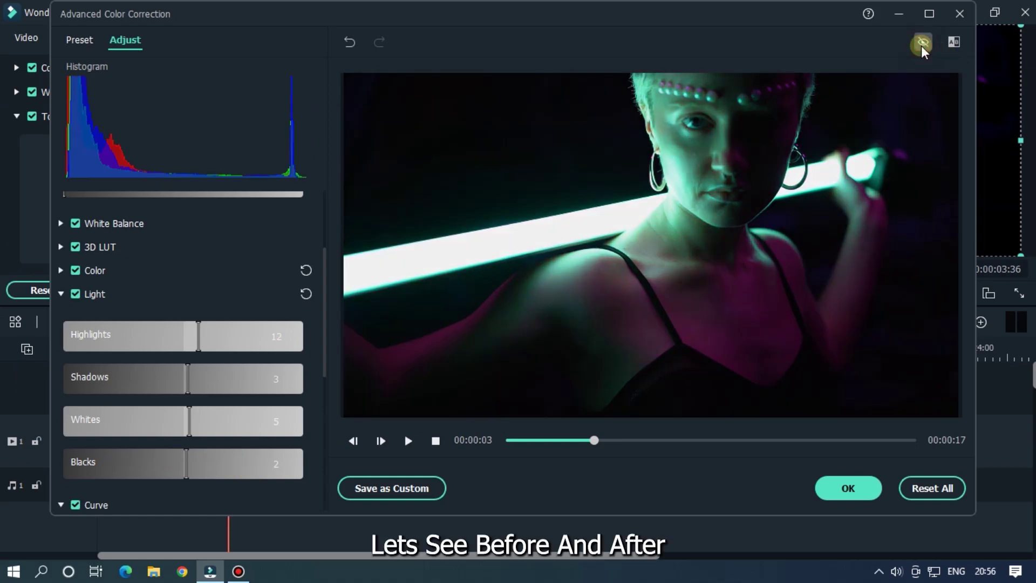
left_click(923, 44)
left_click(923, 44)
left_click(923, 43)
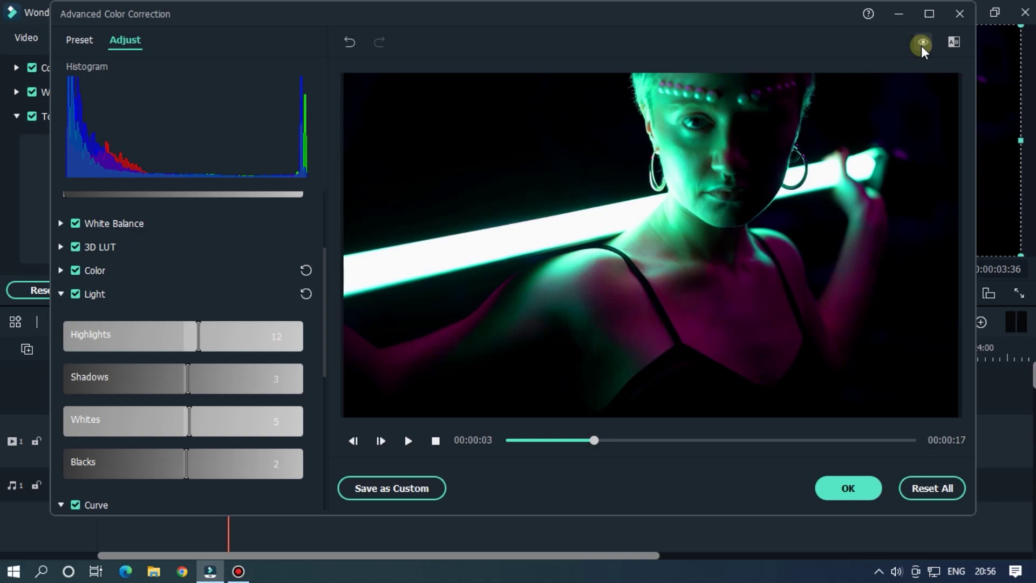
left_click(848, 491)
left_click(546, 292)
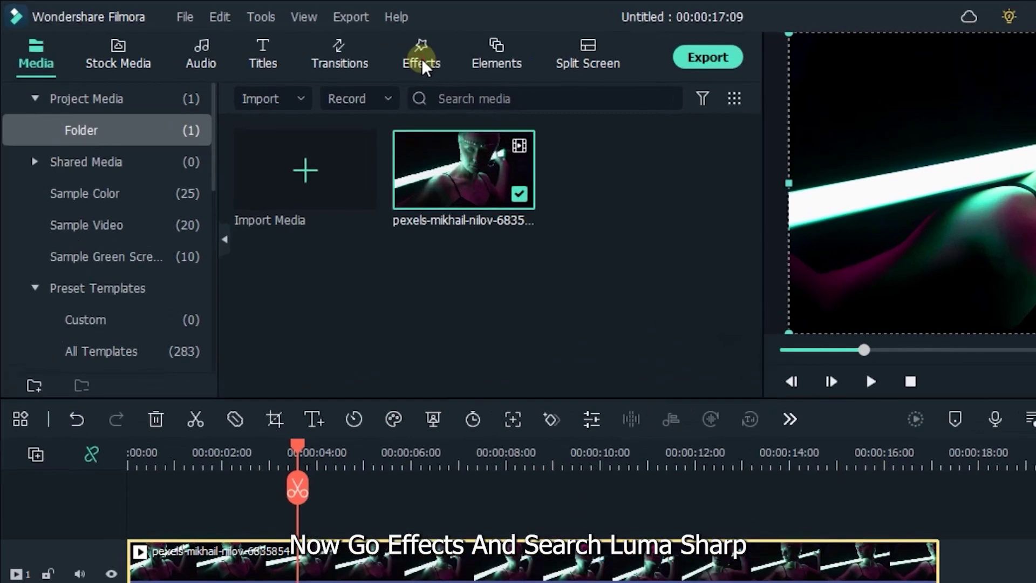
- Find the Luma Sharp effect, place it on track 2, and stretch it across the whole clip
left_click(324, 44)
left_click(369, 111)
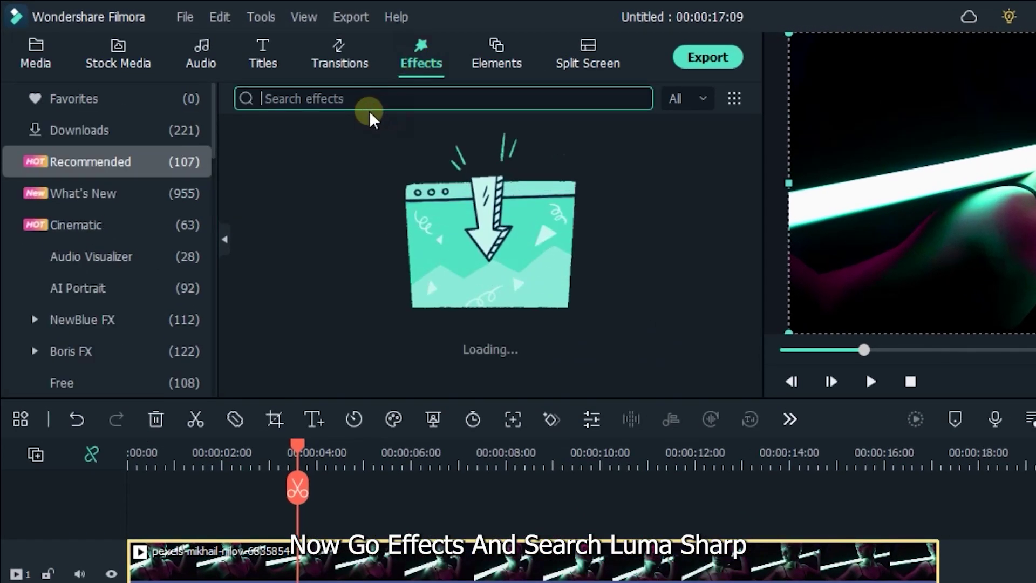
type("luma")
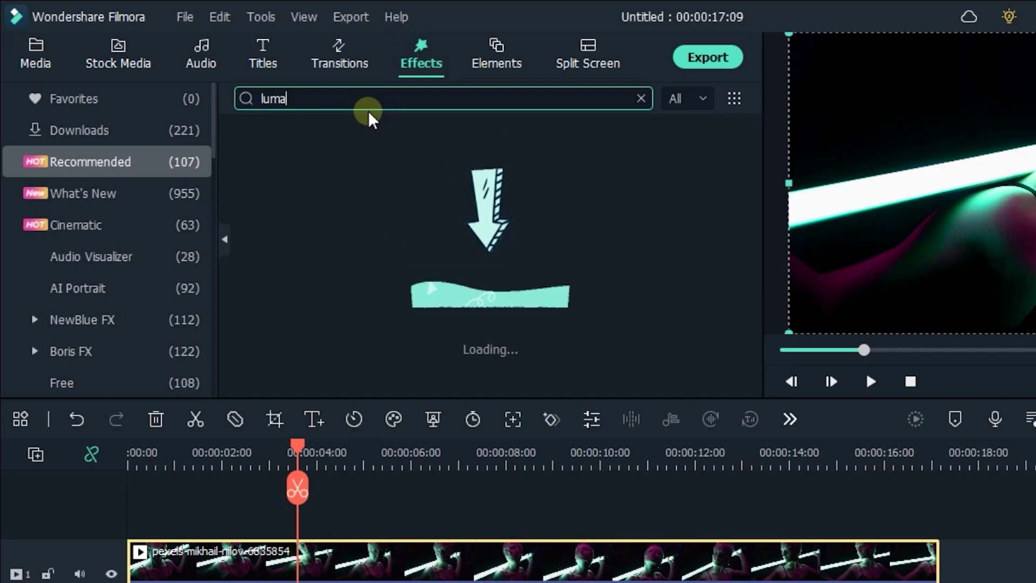
type(" s")
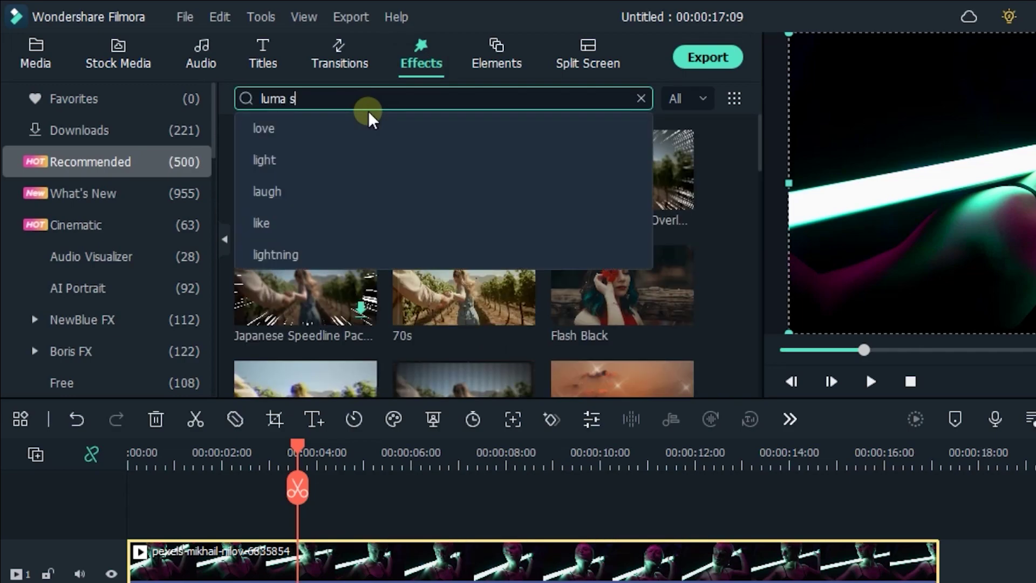
type("ha")
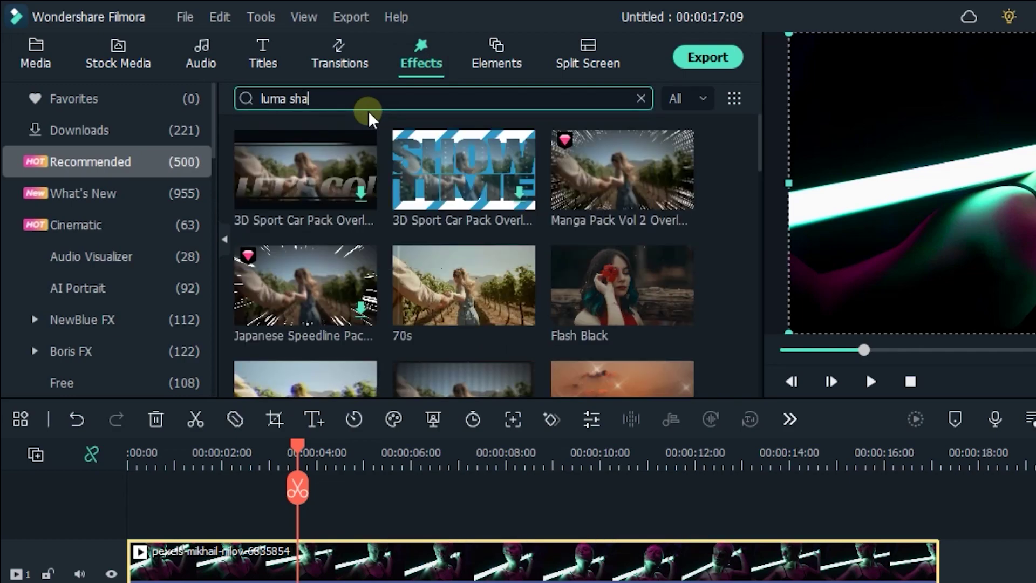
left_click(294, 150)
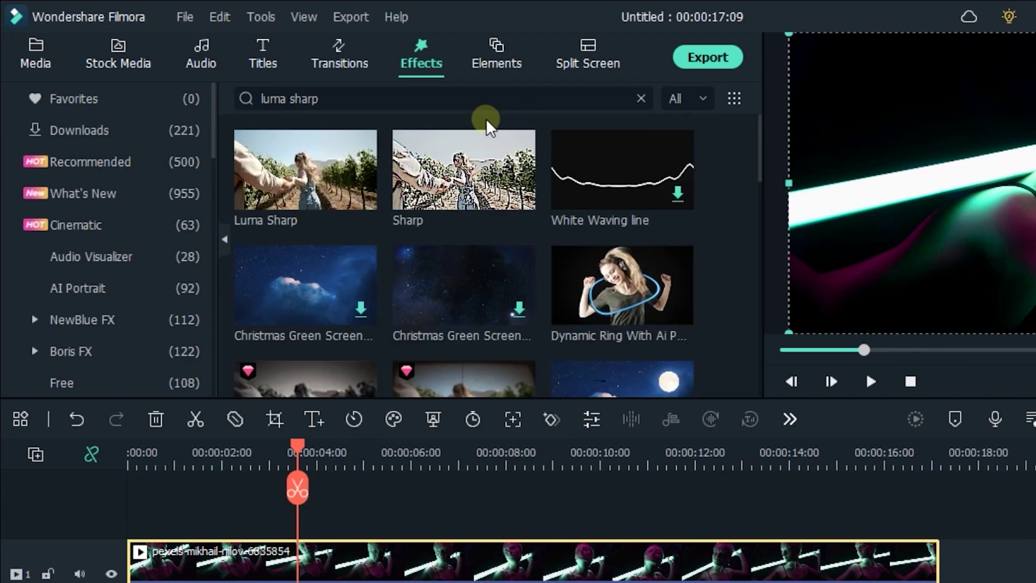
left_click_drag(289, 175, 151, 521)
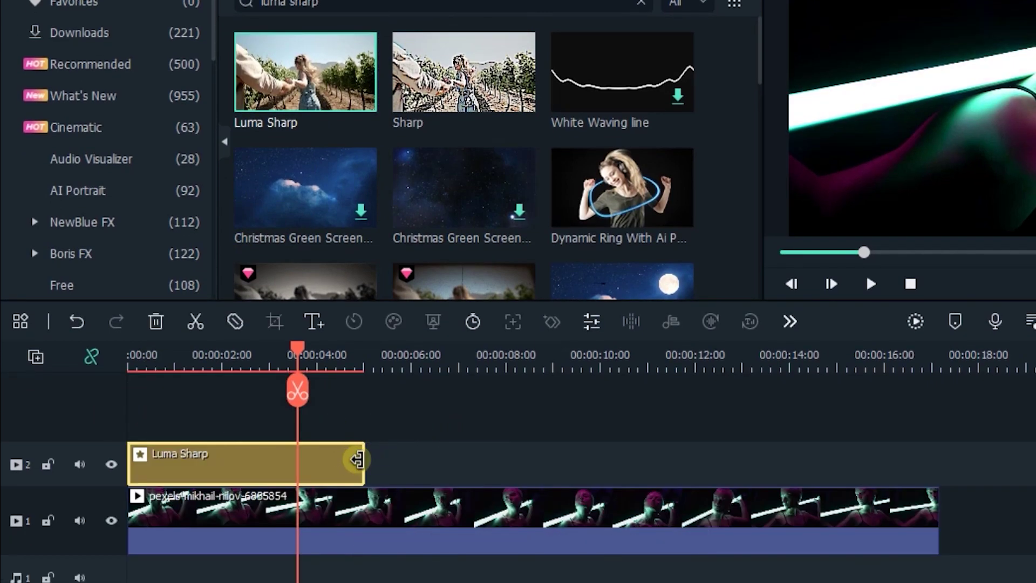
left_click_drag(364, 459, 936, 441)
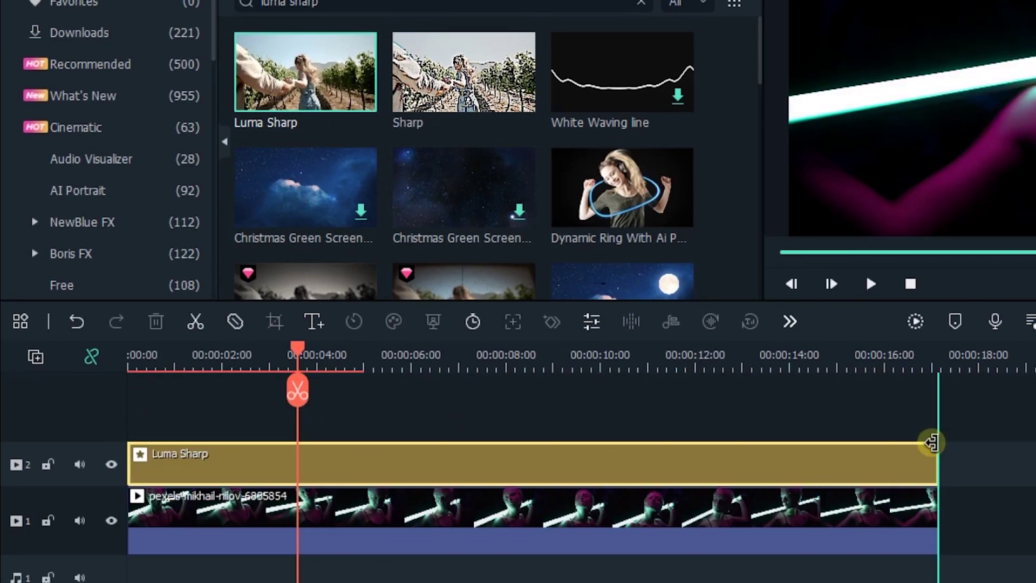
double_click(507, 464)
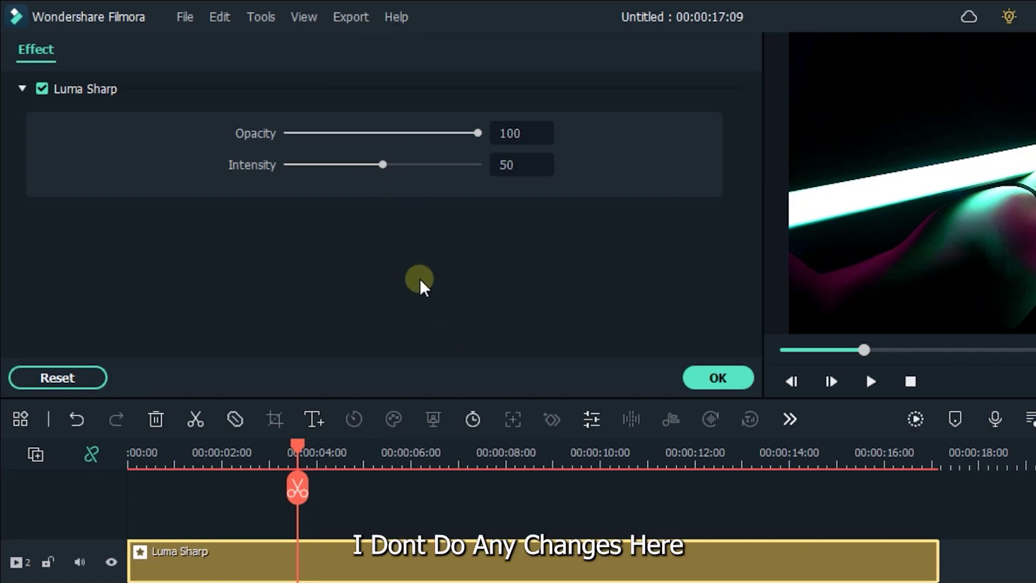
left_click(711, 381)
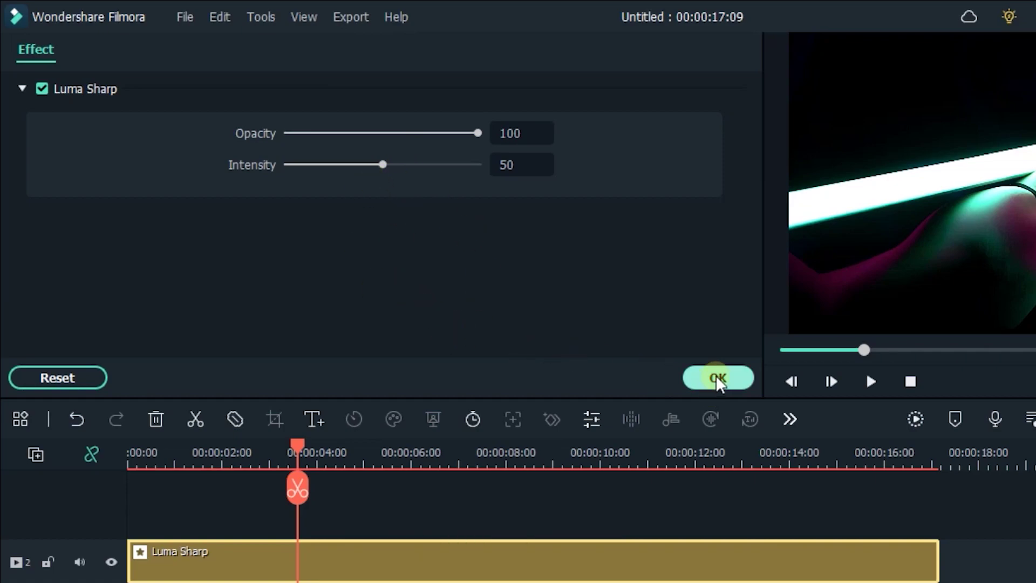
double_click(310, 97)
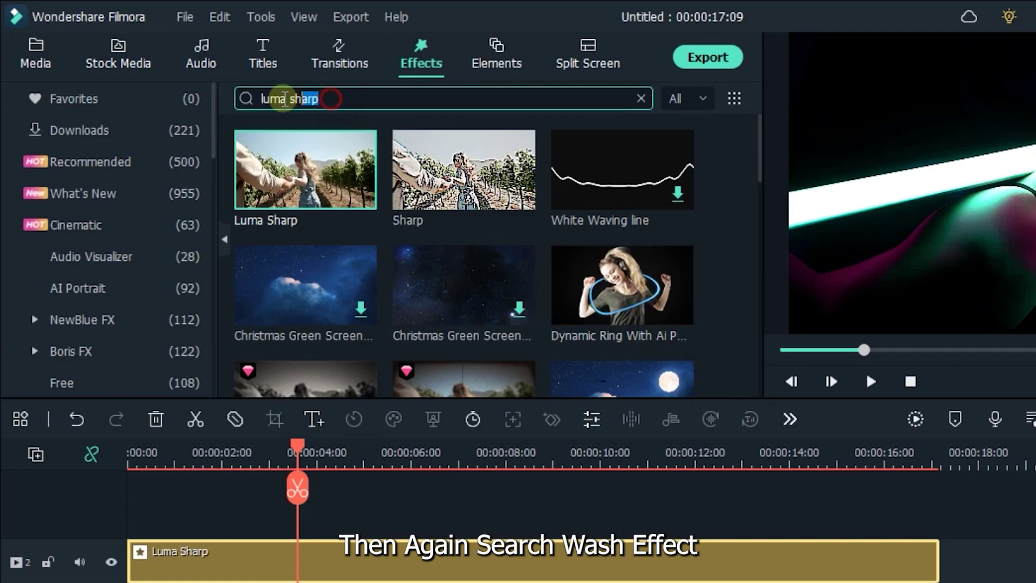
- Search for Wash and place it on a new track above Luma Sharp, spanning the clip
type("wa")
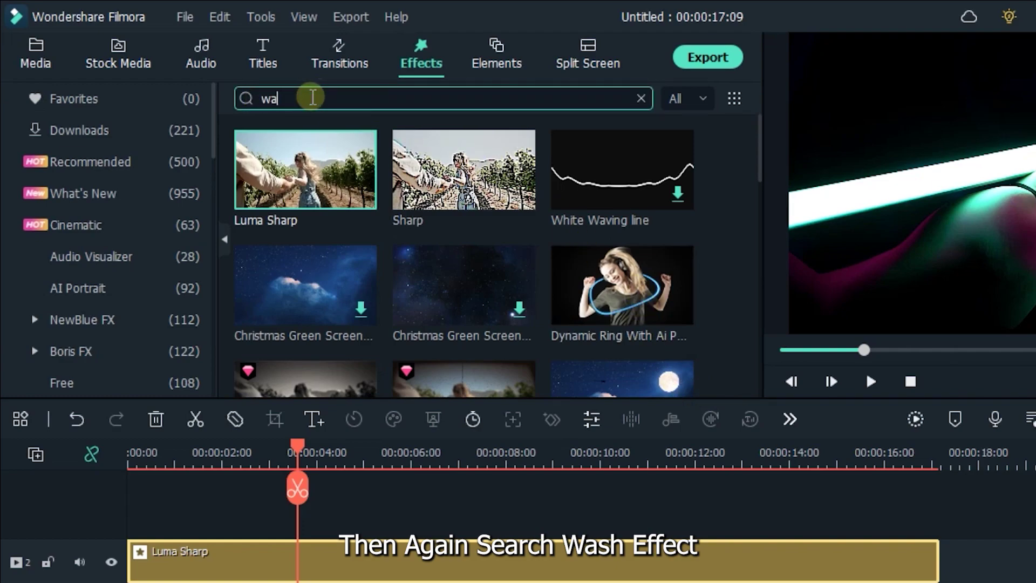
type("sh")
key("Return")
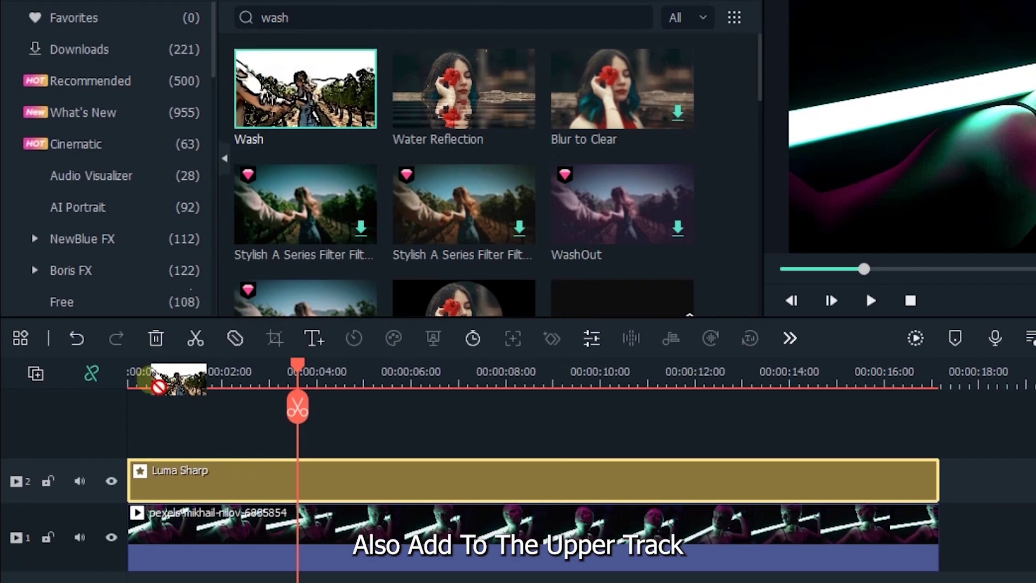
left_click_drag(286, 154, 115, 507)
left_click_drag(114, 426, 938, 472)
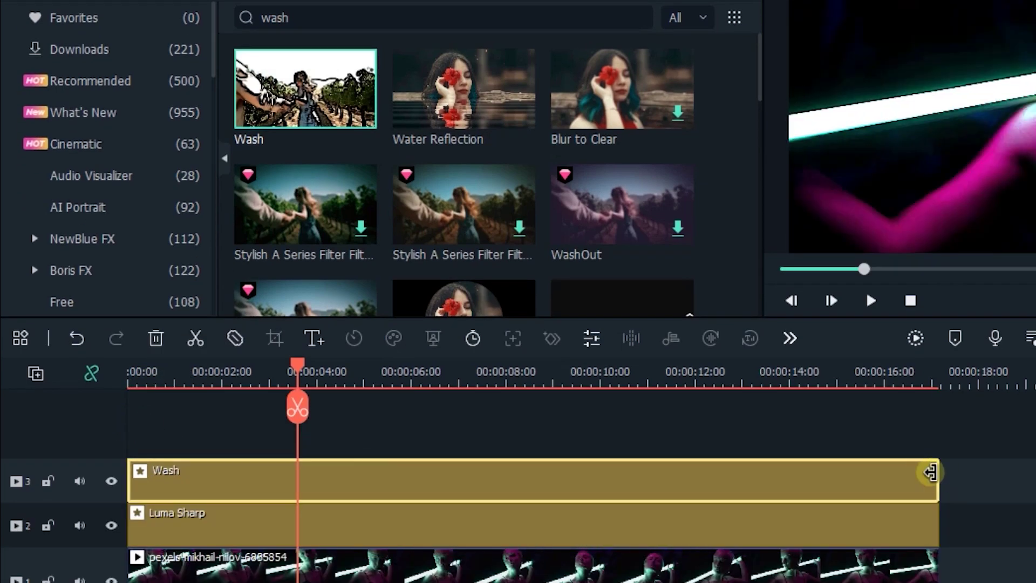
- Set the Wash effect's opacity to 10
double_click(446, 470)
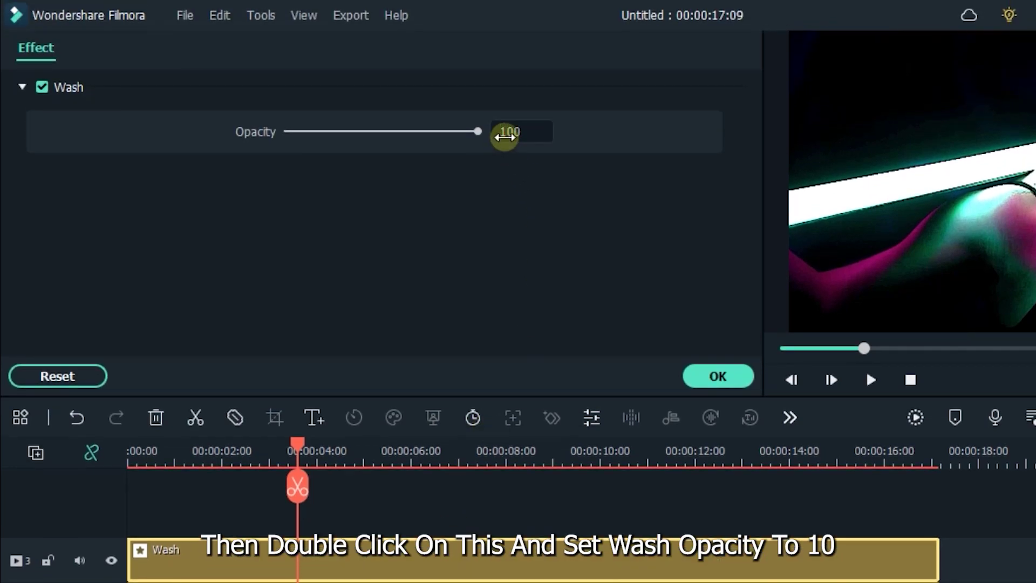
type("10")
key("Return")
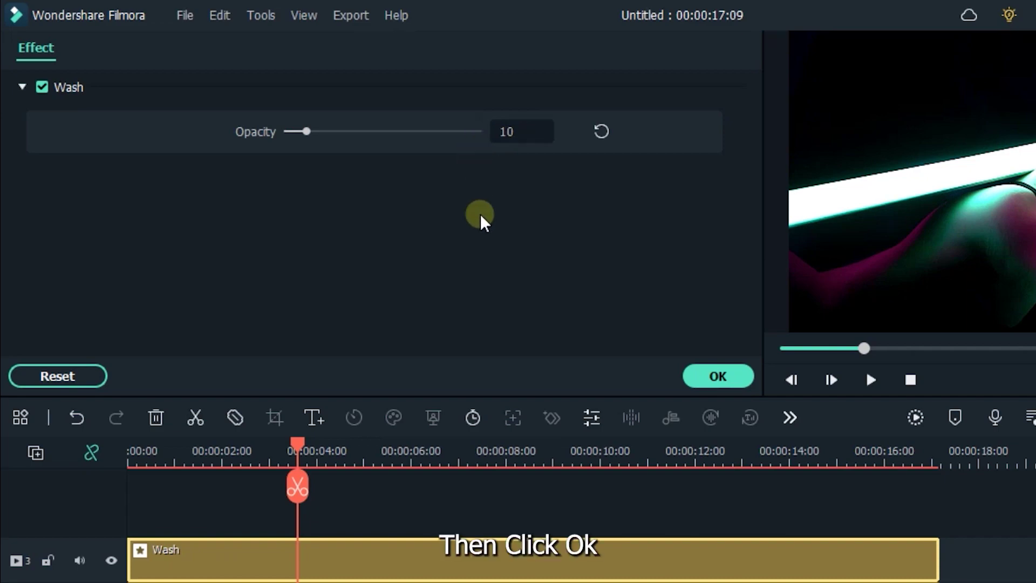
- Close the Wash settings, then add Smart Denoise on a fourth track stretched to the clip's full length
left_click(698, 374)
left_click(339, 96)
key("ctrl+a")
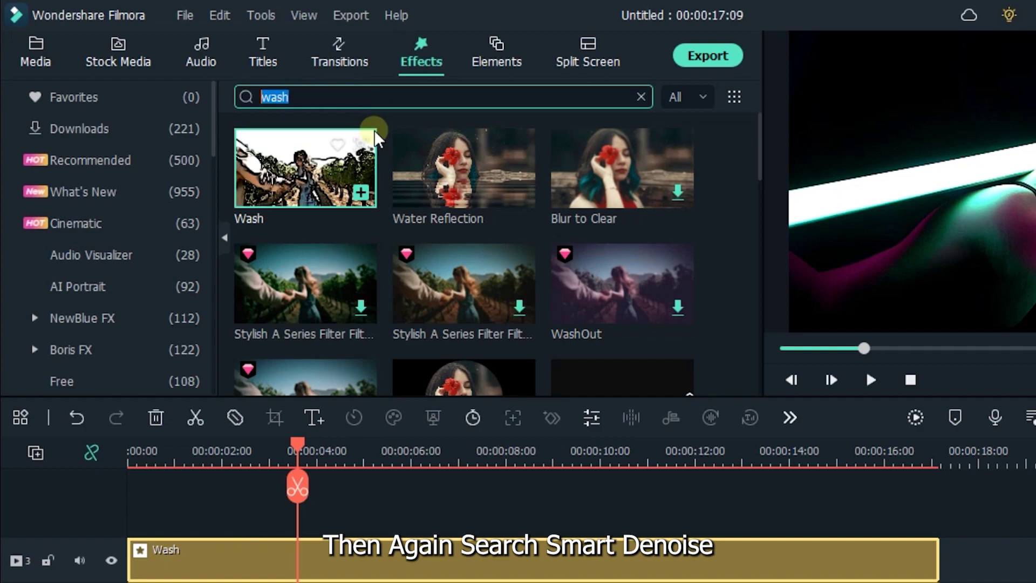
type("smart de")
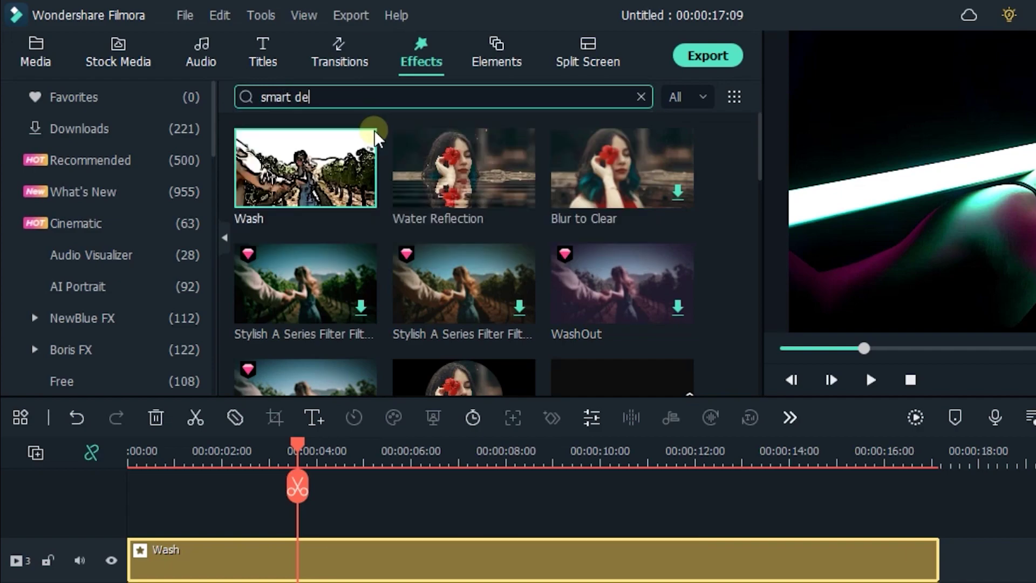
left_click(346, 131)
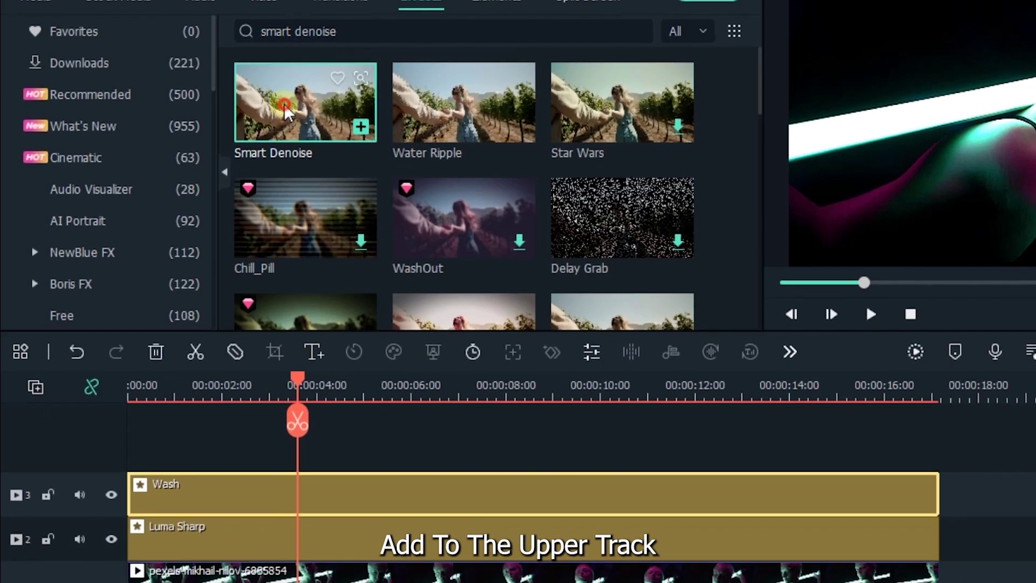
left_click_drag(305, 167, 153, 467)
left_click_drag(153, 374, 115, 426)
left_click_drag(355, 459, 939, 456)
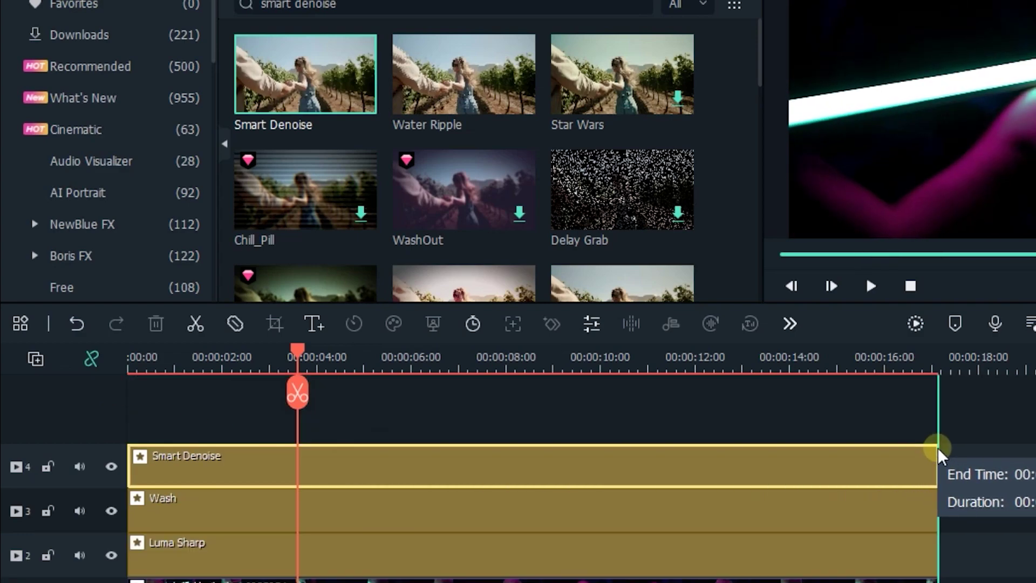
- Change the Smart Denoise radius to 3 and apply it
double_click(812, 462)
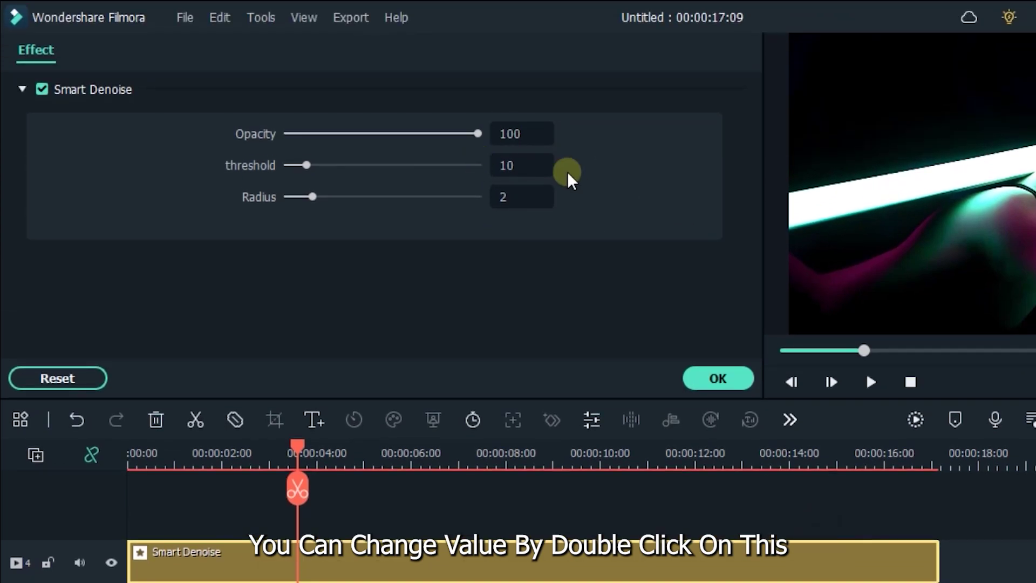
left_click_drag(317, 199, 335, 196)
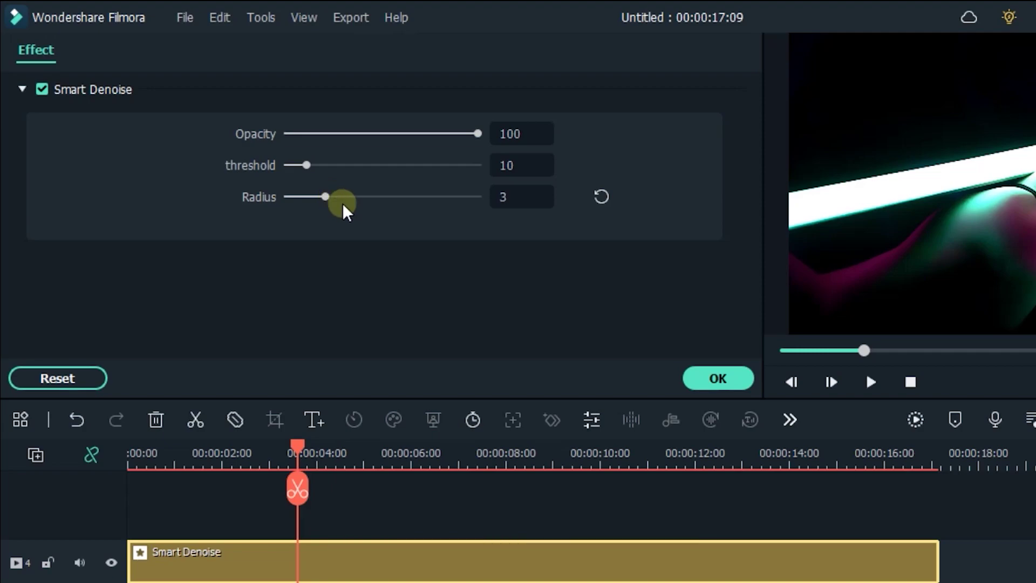
left_click(747, 381)
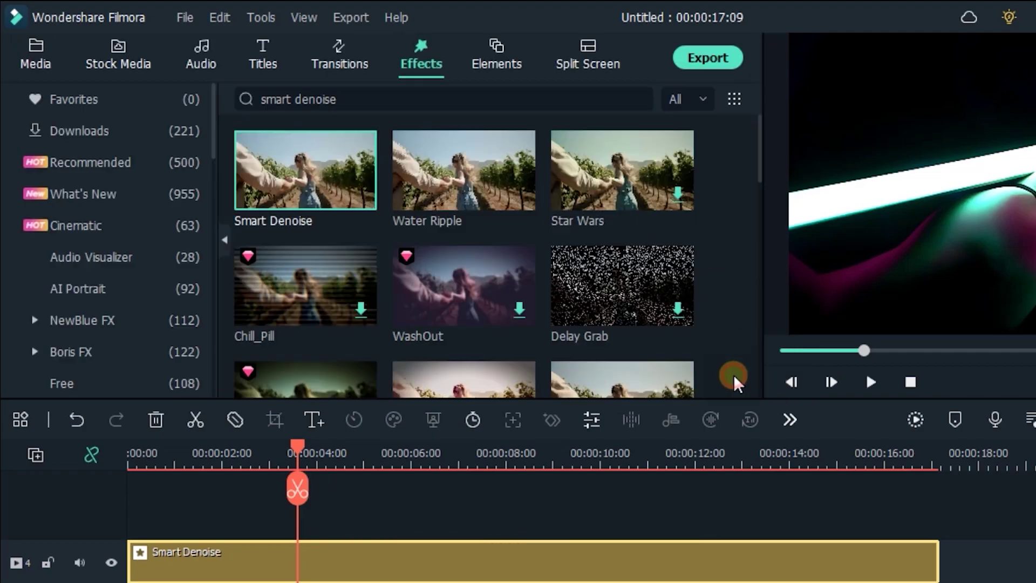
- Search for Auto Enhance and place it on a fifth track above Smart Denoise, spanning the clip
left_click_drag(342, 99, 276, 99)
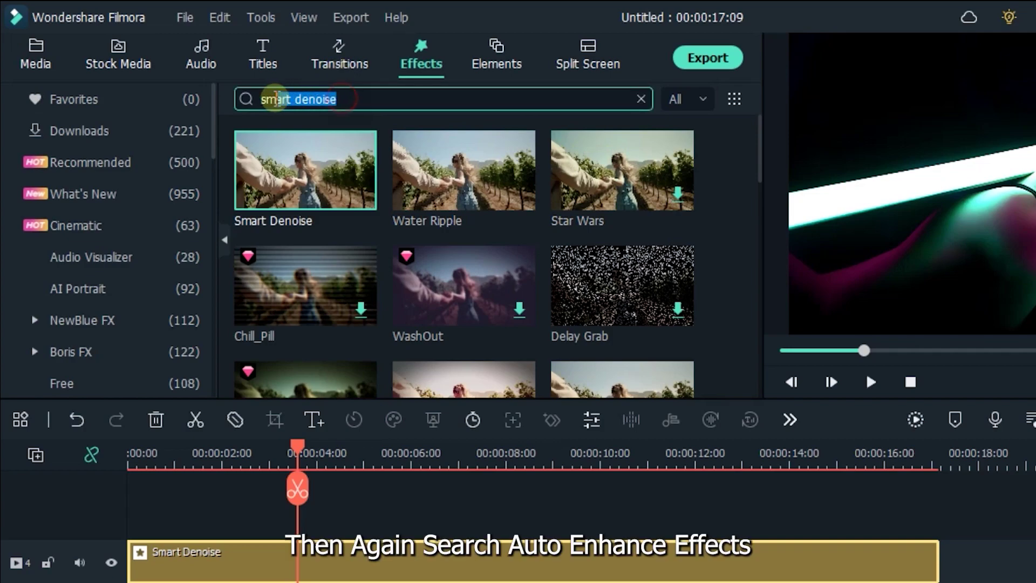
left_click(324, 100)
key("ctrl+a")
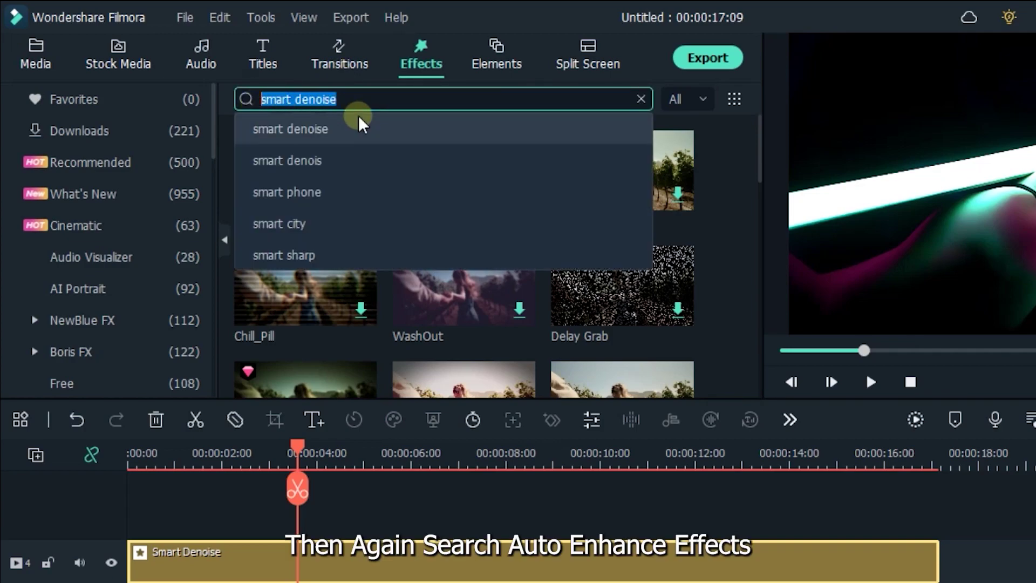
type("auto ")
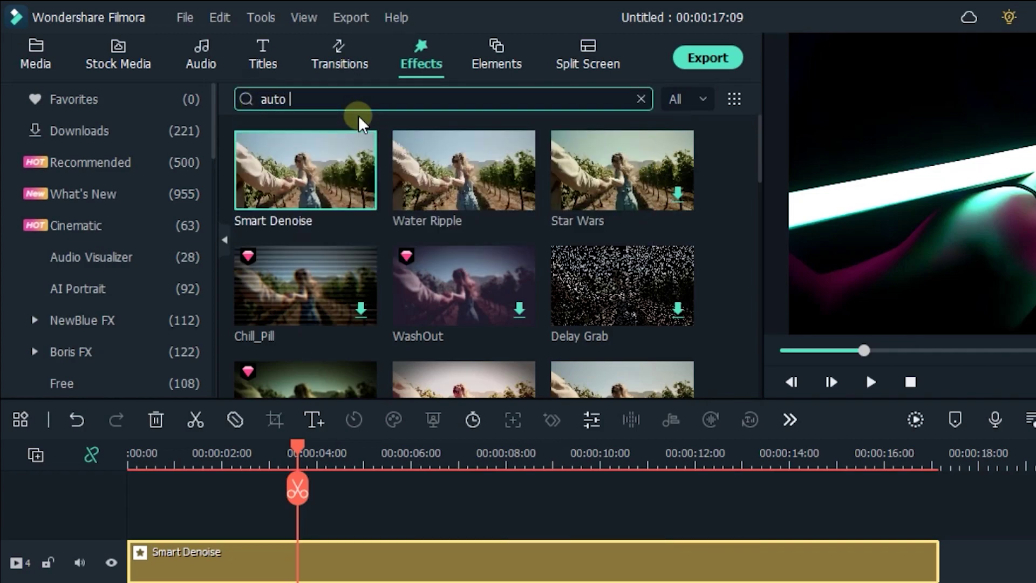
type("en")
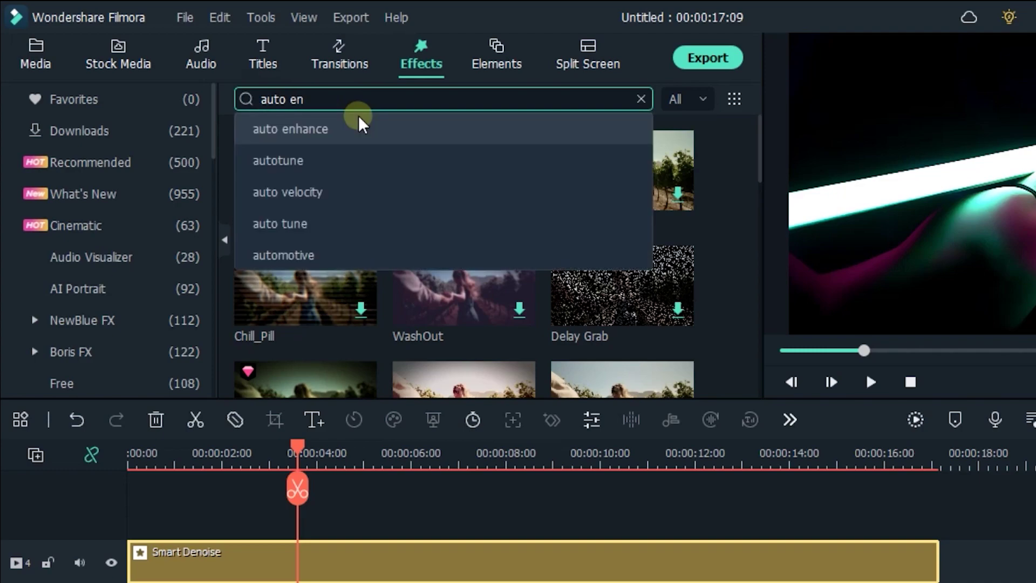
left_click(336, 128)
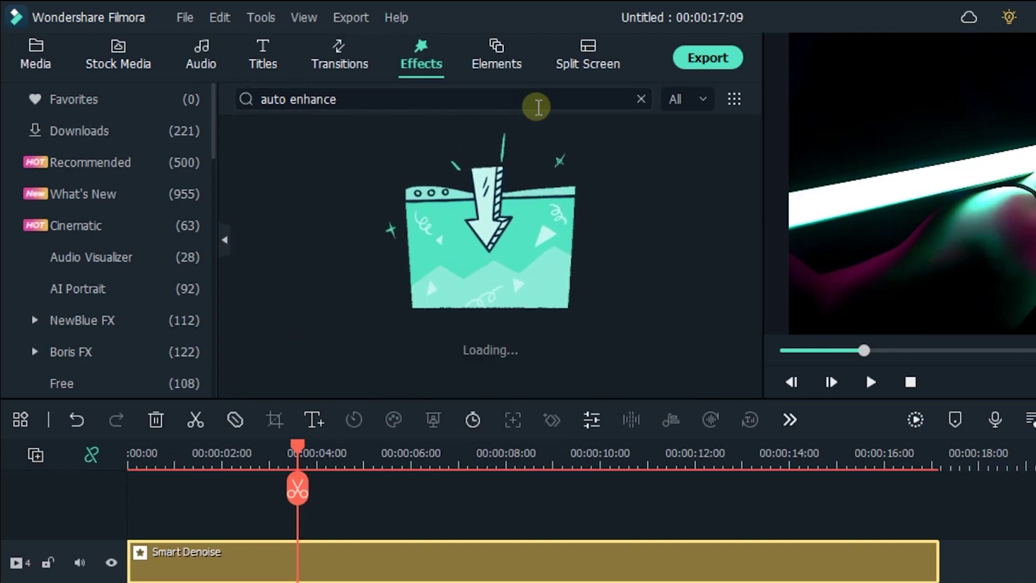
left_click_drag(286, 178, 119, 516)
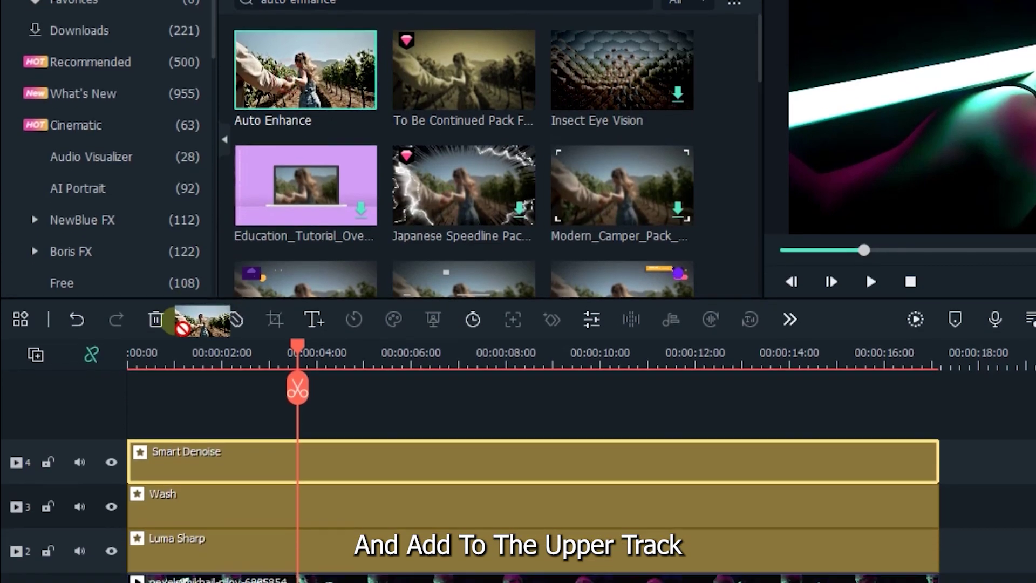
left_click_drag(120, 383, 932, 436)
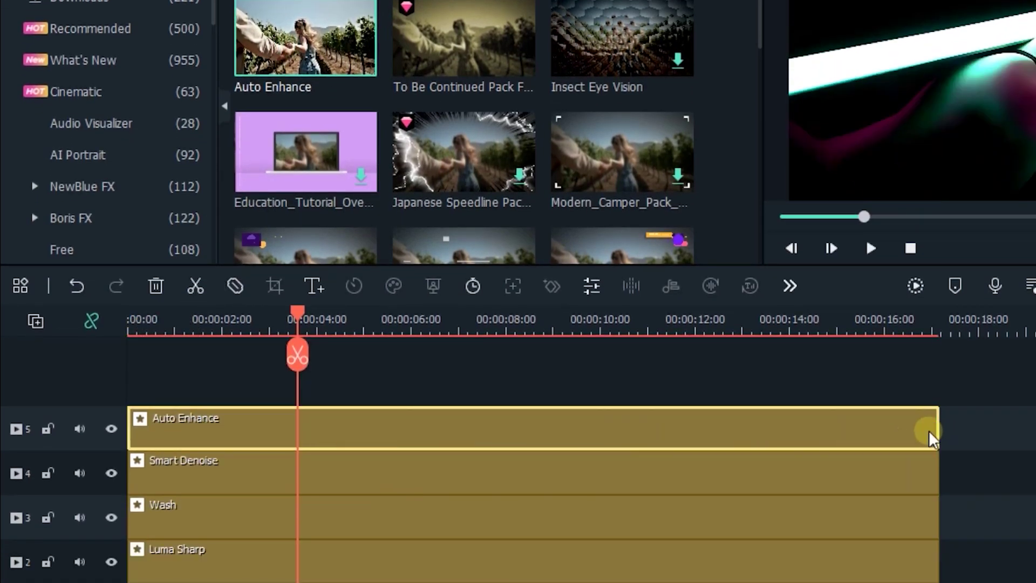
- Change the Auto Enhance amount from 50 to 40 and apply it
double_click(431, 422)
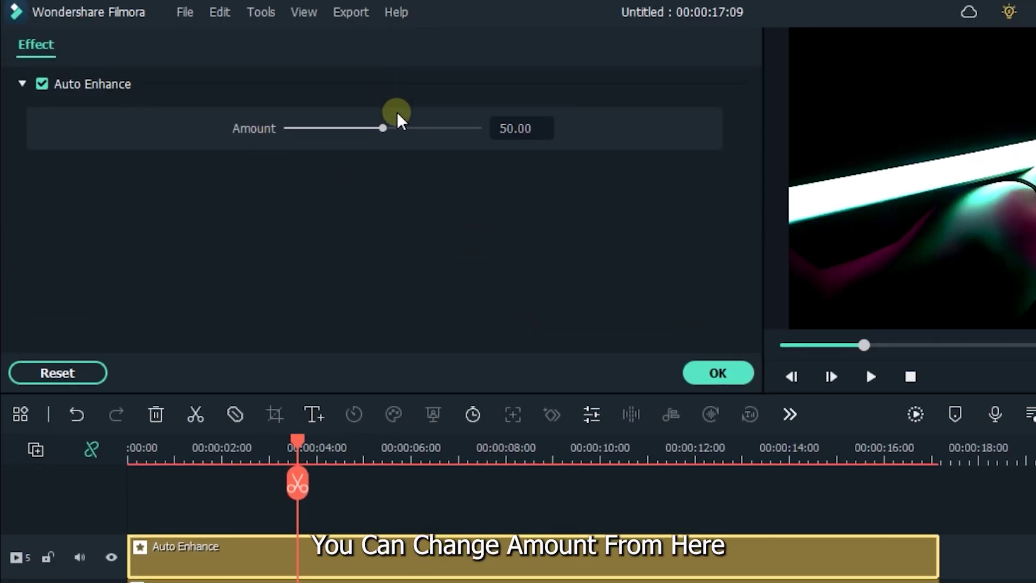
mouse_move(385, 129)
left_mouse_down()
mouse_move(348, 132)
mouse_move(394, 133)
mouse_move(337, 132)
mouse_move(385, 139)
left_mouse_up()
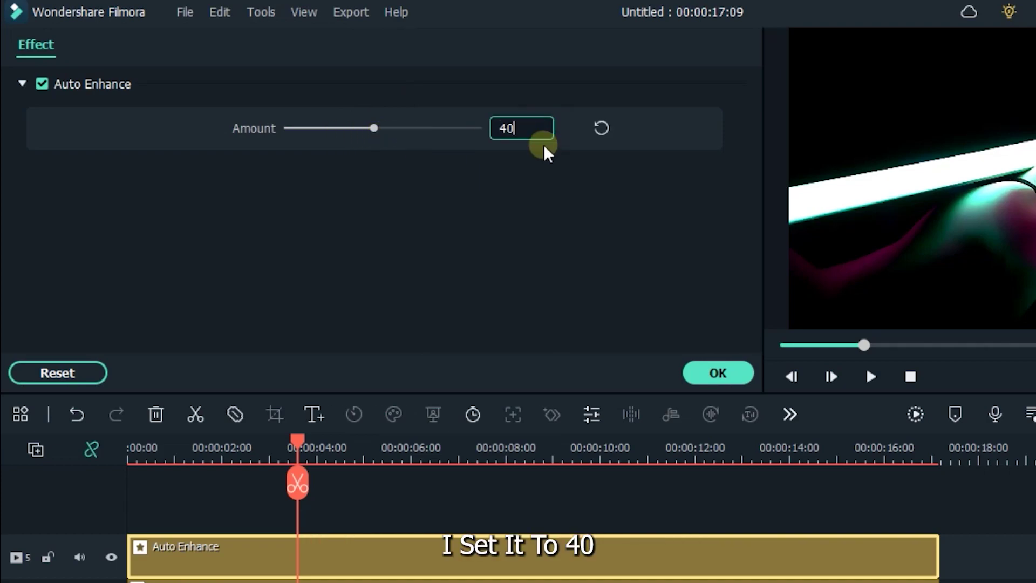
left_click(720, 372)
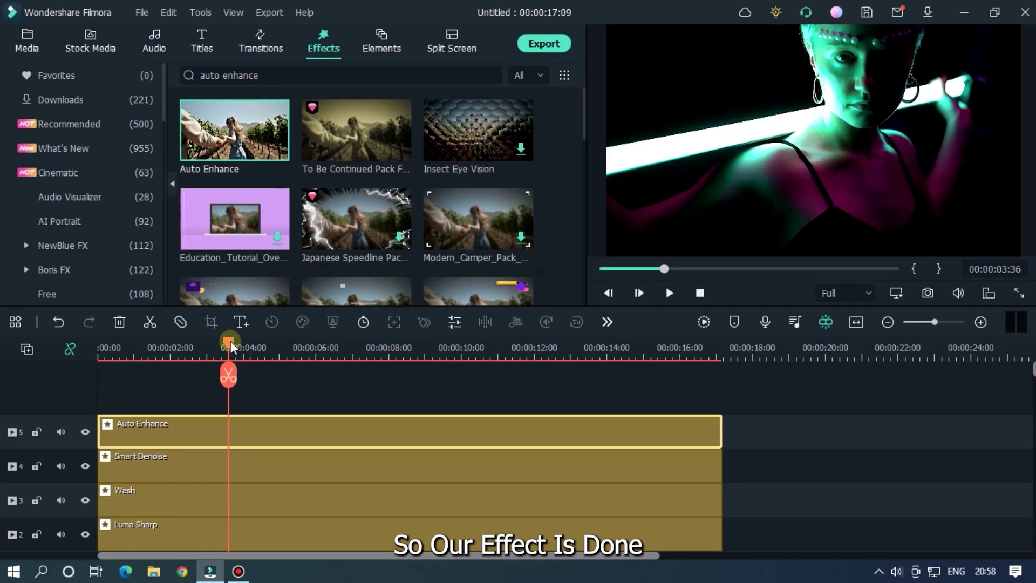
- Scrub through the neon portrait clip to preview the stacked Luma Sharp, Wash, Smart Denoise and Auto Enhance effects
left_click_drag(231, 341, 477, 361)
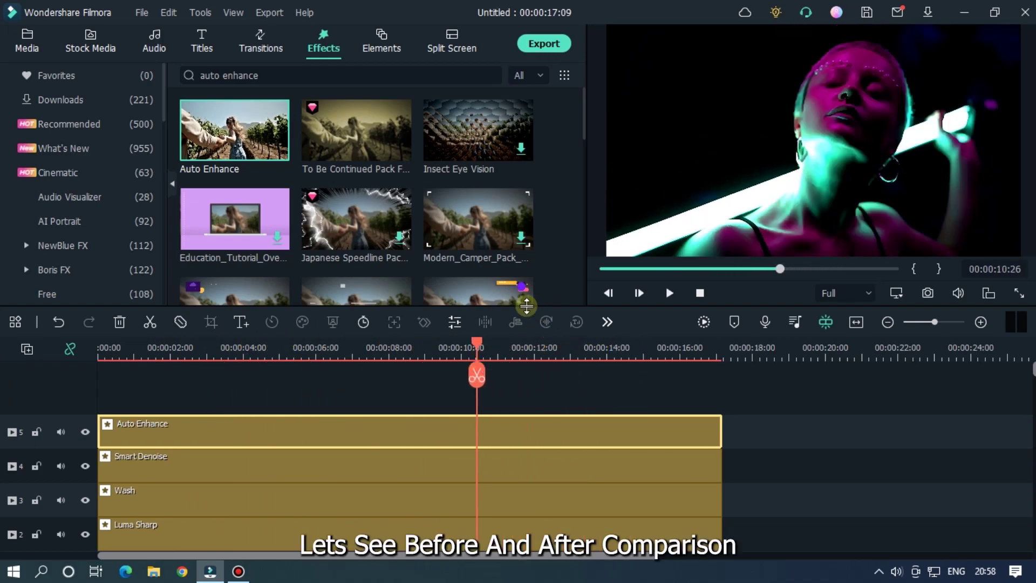
- Add the original portrait clip from the media library onto a new top track 6 and preview the unprocessed footage
left_click(26, 38)
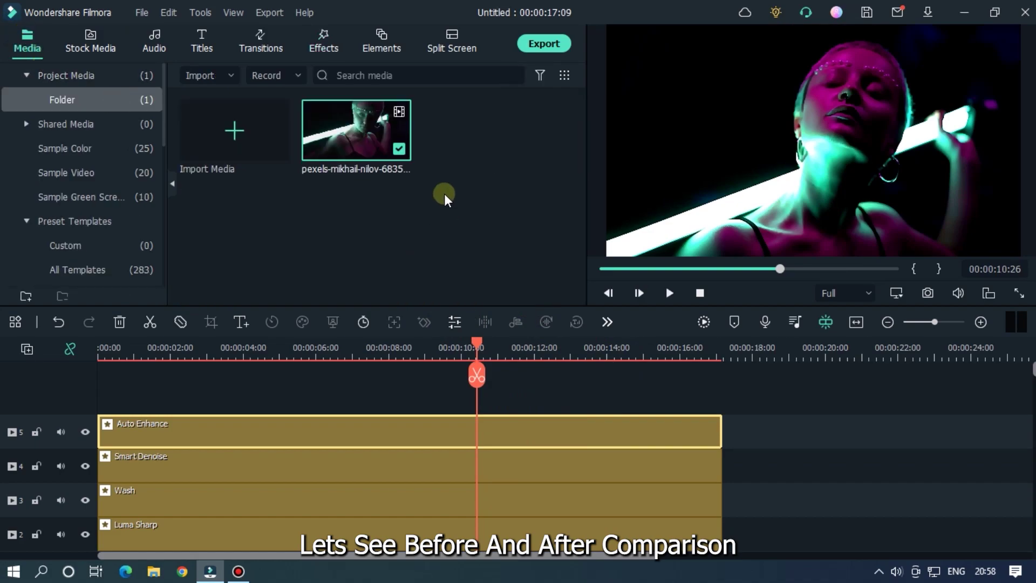
left_click_drag(360, 139, 100, 402)
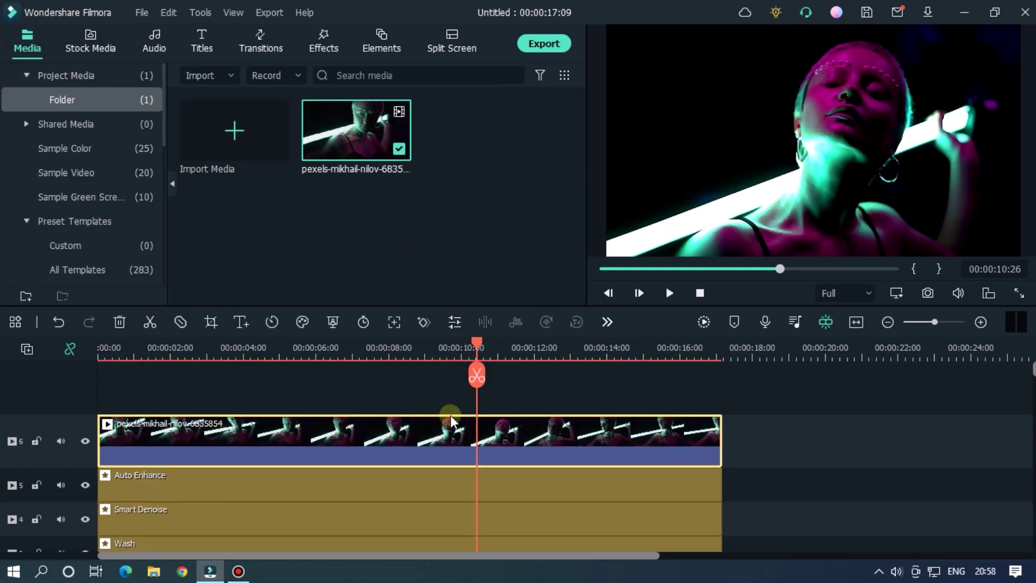
mouse_move(481, 338)
left_mouse_down()
mouse_move(621, 344)
mouse_move(487, 348)
left_mouse_up()
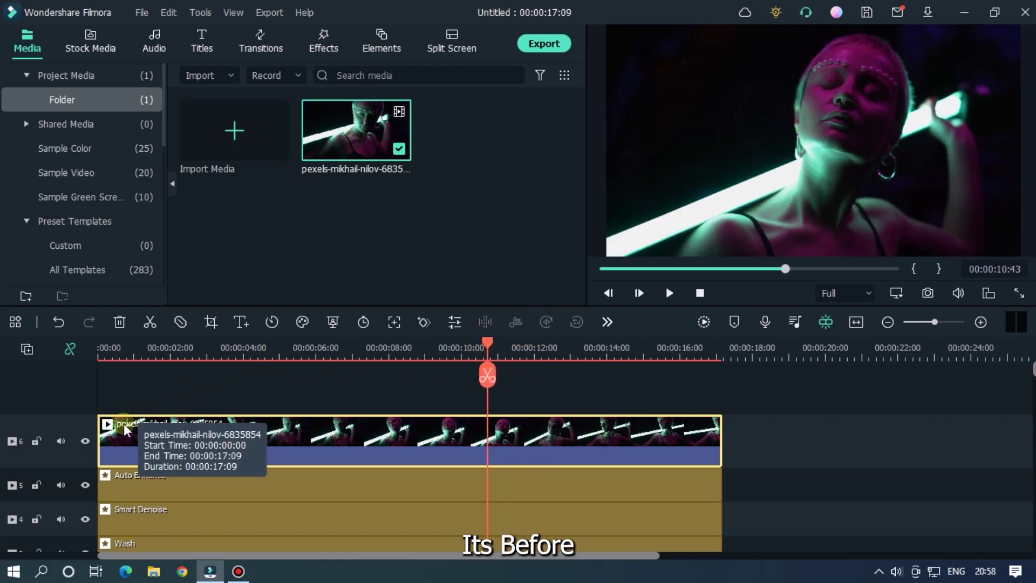
- Hide track 6 and scrub back and forth to view the effect-enhanced result
left_click(84, 440)
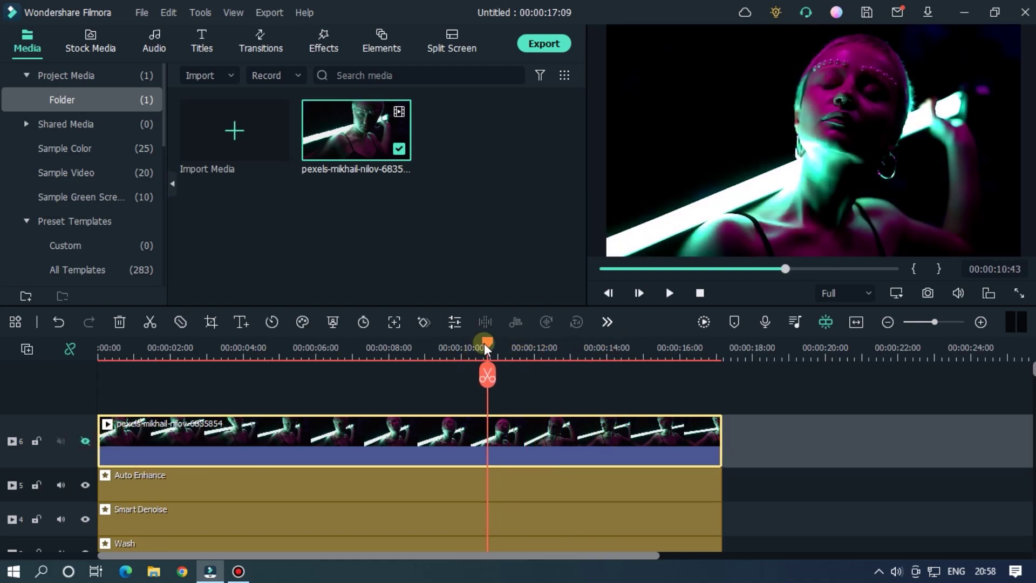
left_click_drag(484, 343, 633, 345)
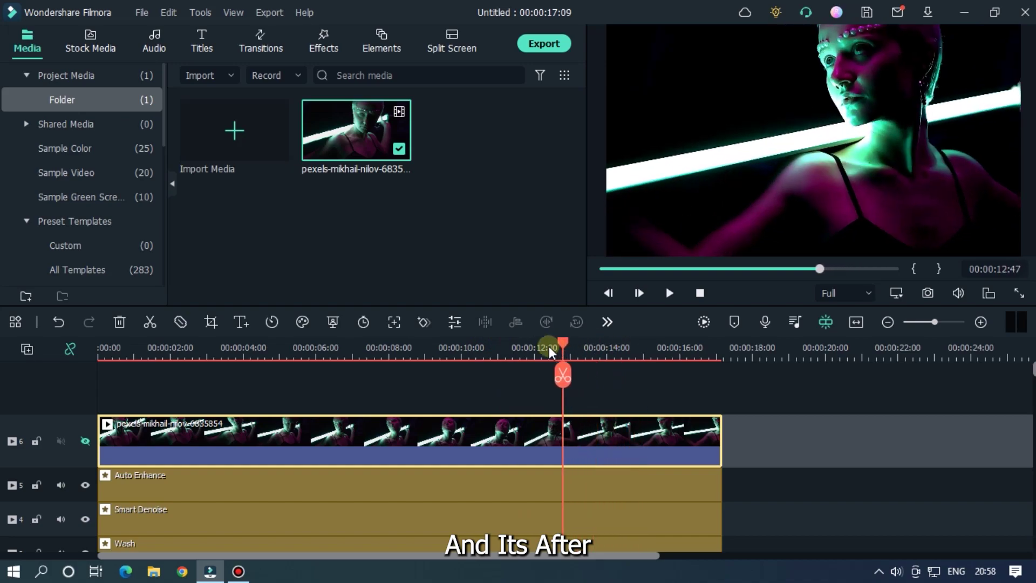
left_click_drag(549, 346, 213, 377)
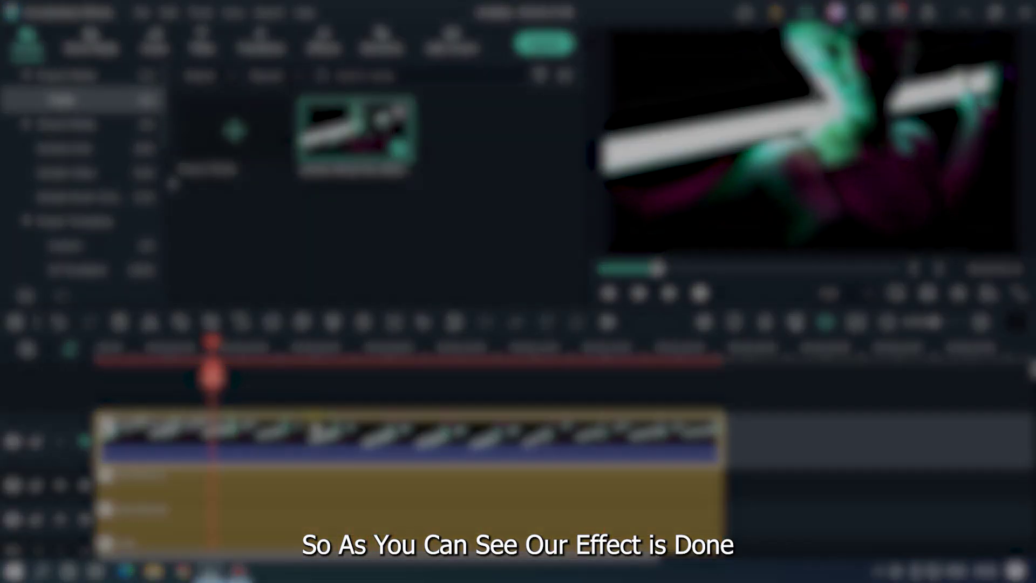